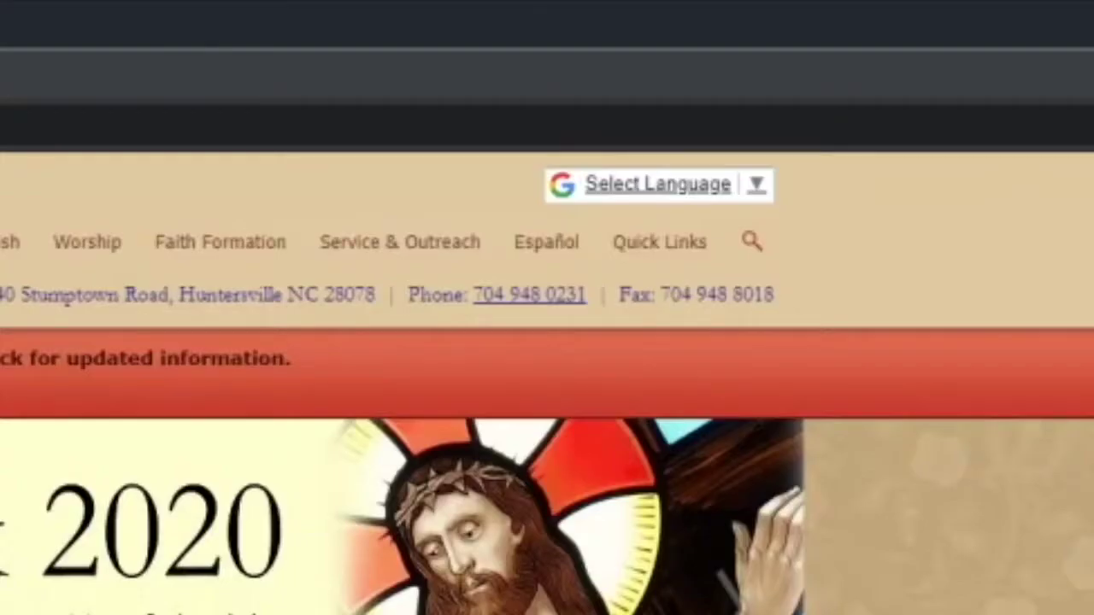
Go to Saint Mark's Online Giving page from the homepage banner button.
mouse_move(664, 244)
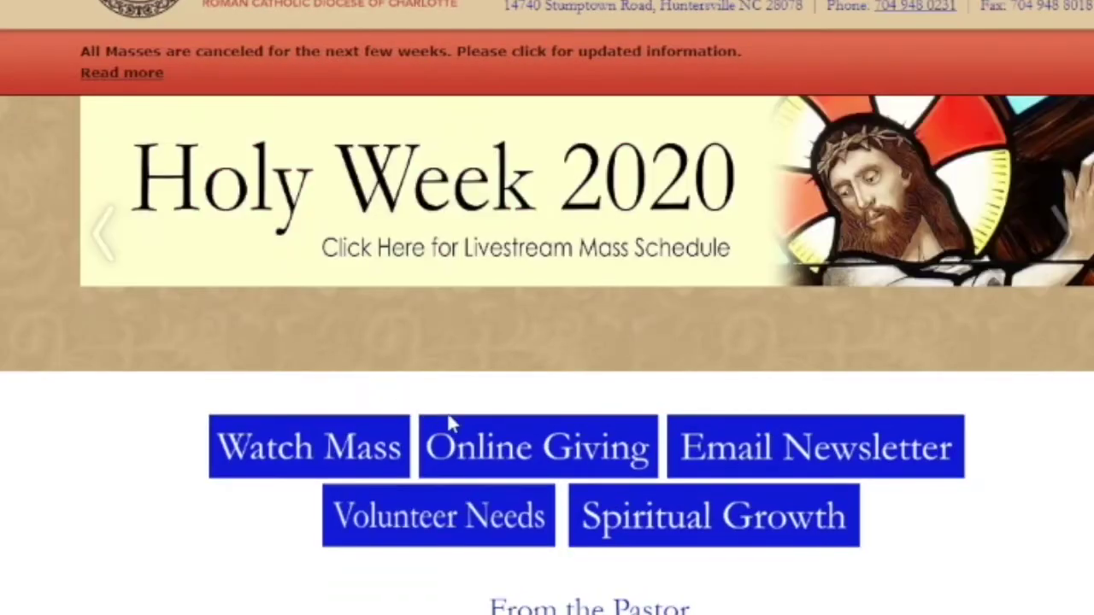
click(490, 447)
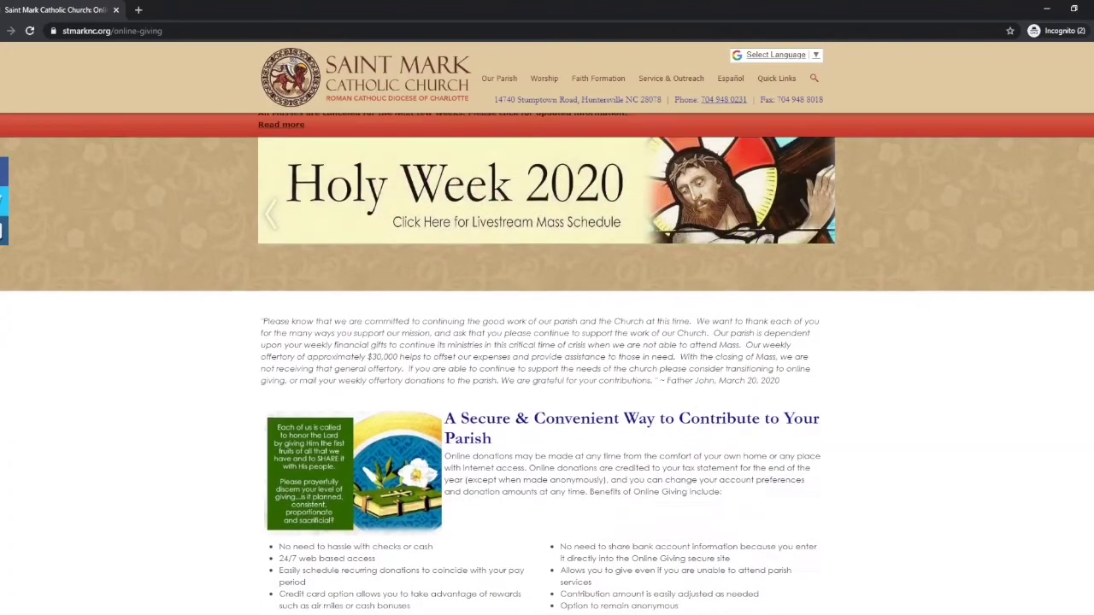
Read through the online giving benefits and start Register Now for a new giving account.
scroll(547, 362, down, 2)
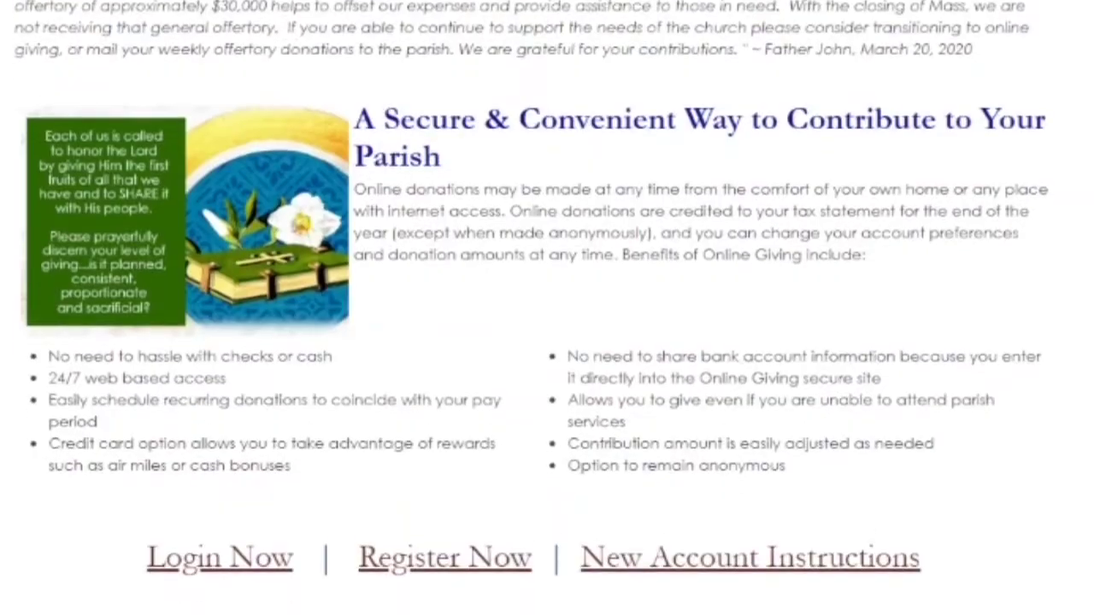
scroll(547, 308, down, 2)
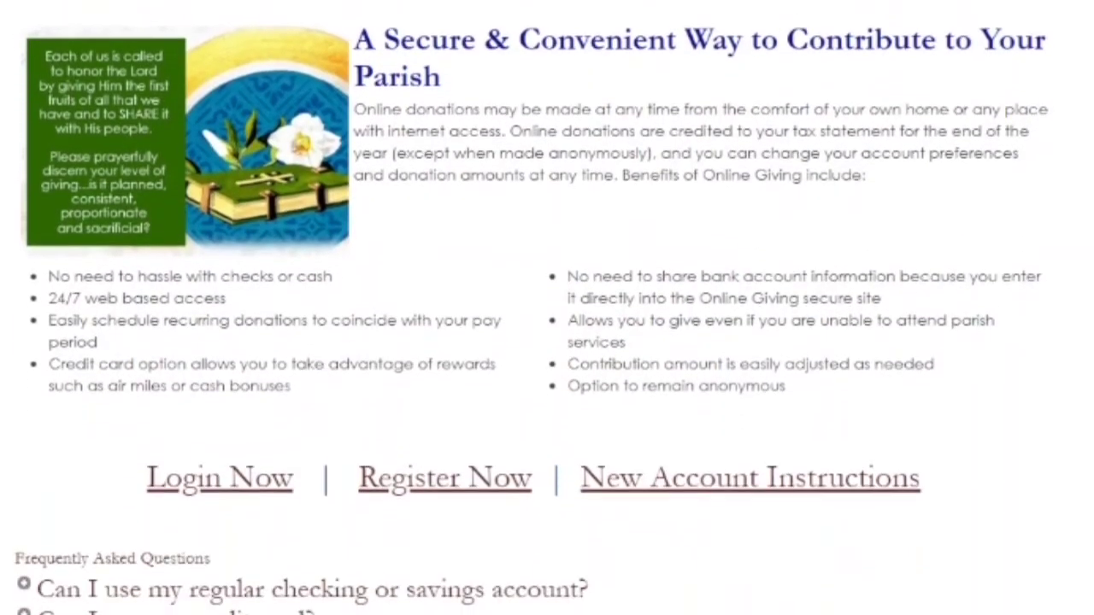
scroll(547, 307, down, 3)
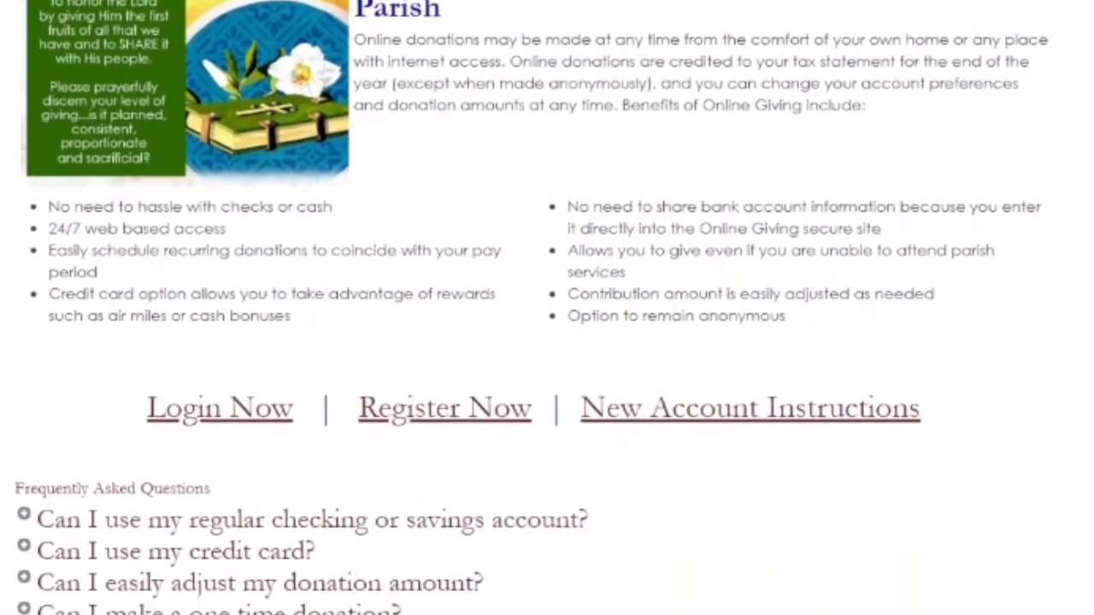
scroll(547, 308, down, 1)
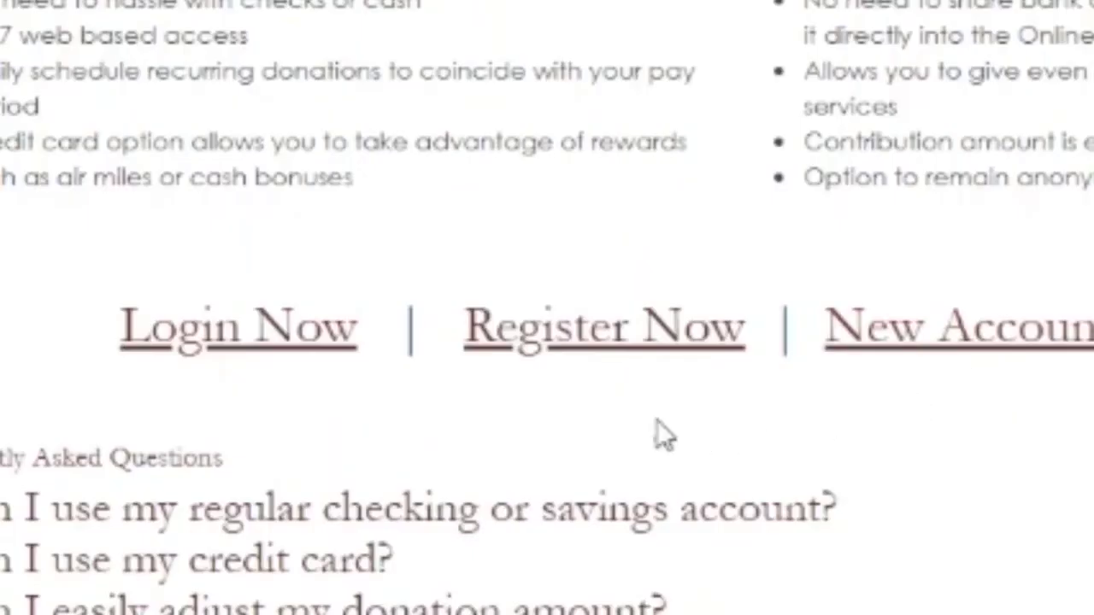
click(598, 350)
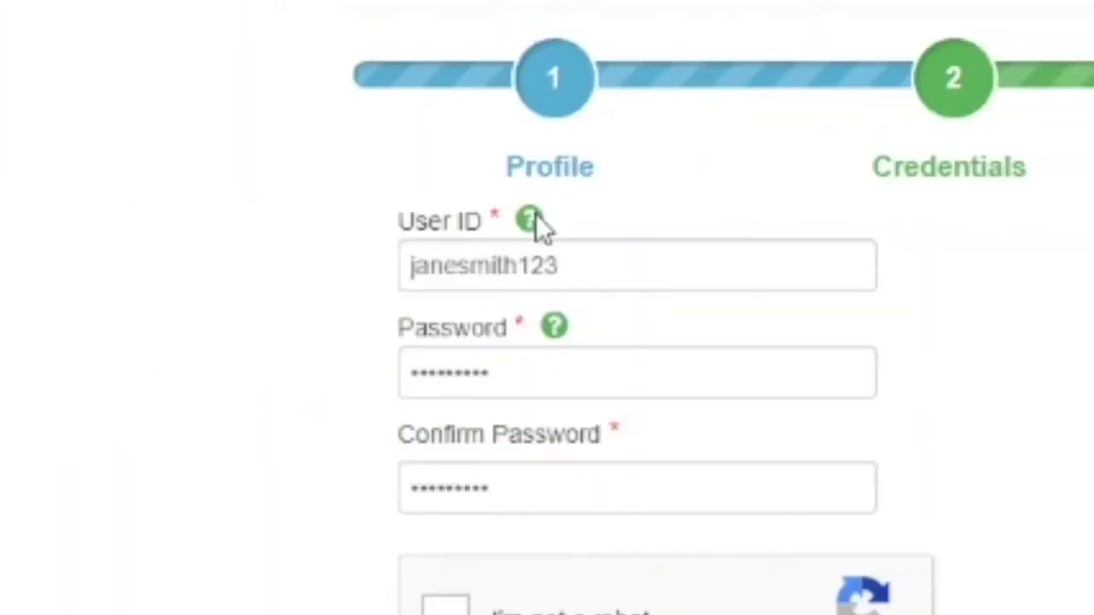
Dismiss the User ID and password notes, pass the reCAPTCHA check, and create the account.
mouse_move(159, 469)
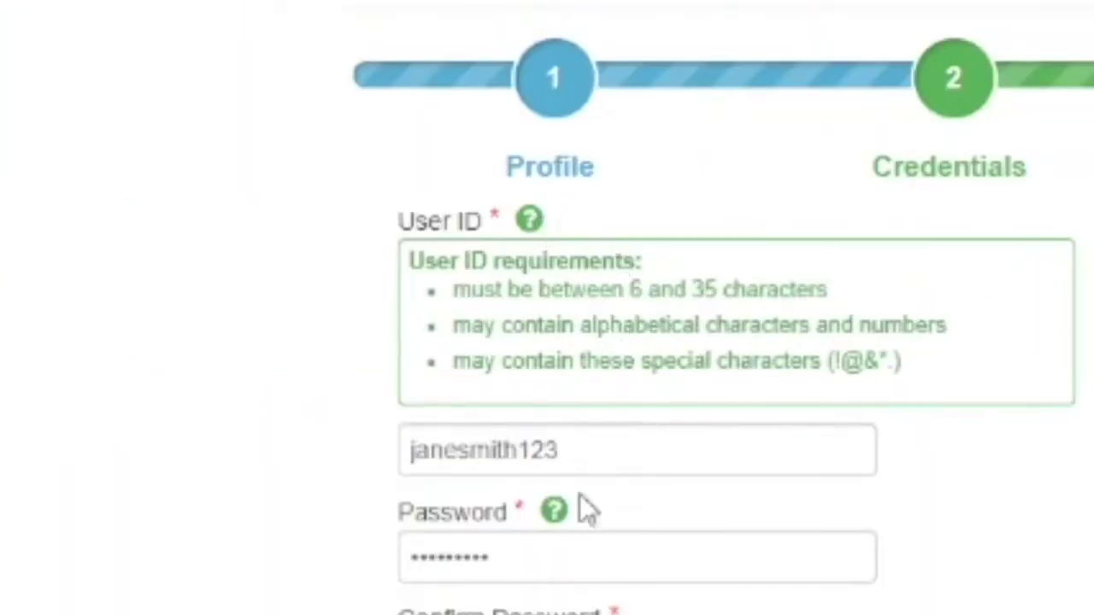
mouse_move(553, 514)
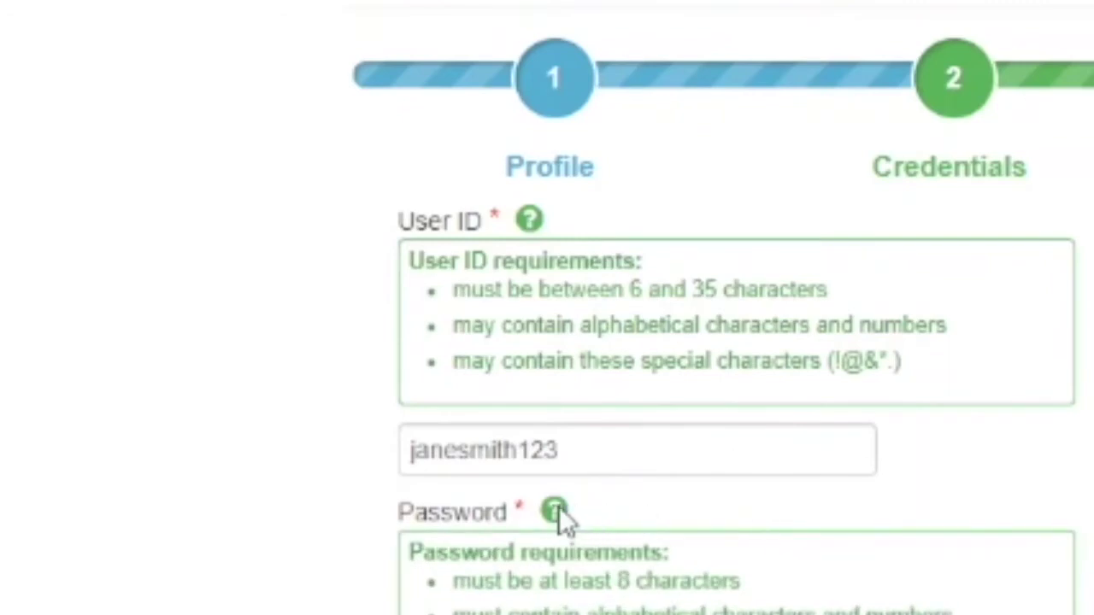
click(559, 509)
click(529, 220)
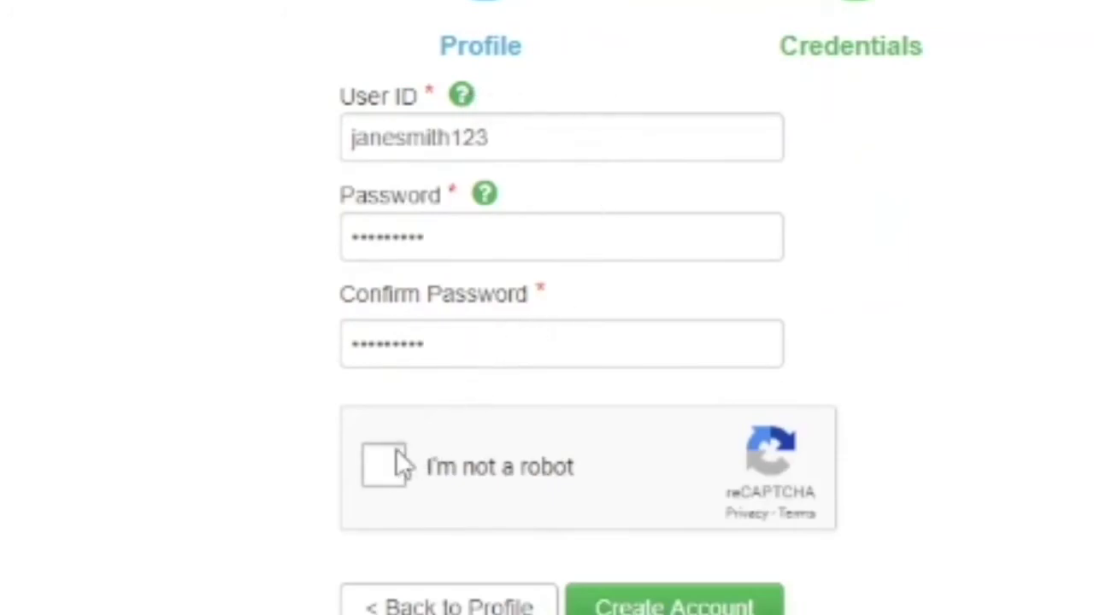
click(381, 468)
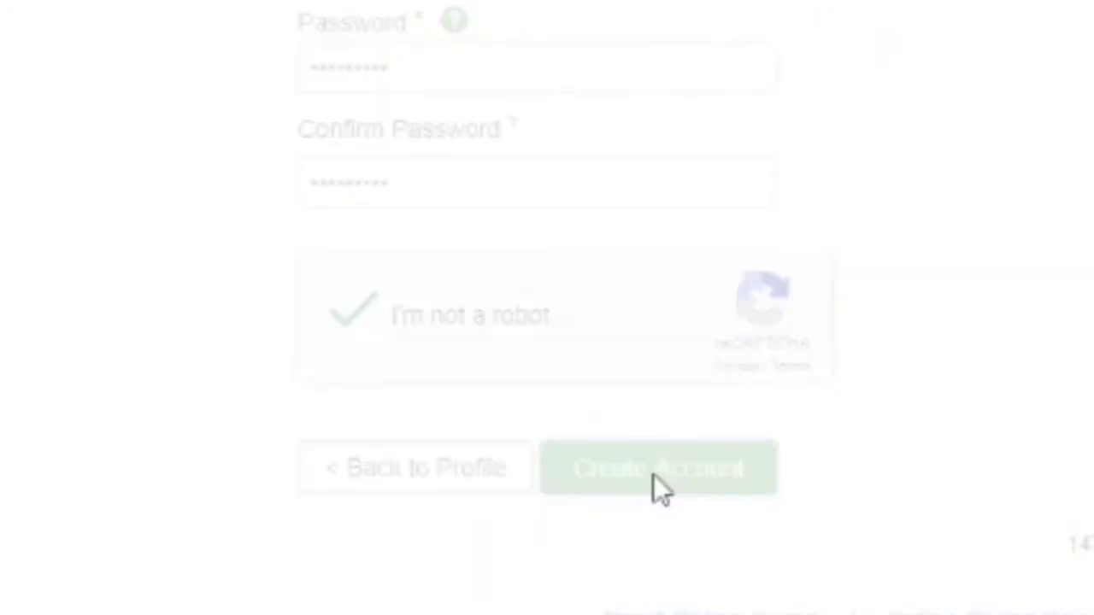
click(652, 474)
Save a credit card with an alternate billing address as the account's payment method.
scroll(689, 126, down, 1)
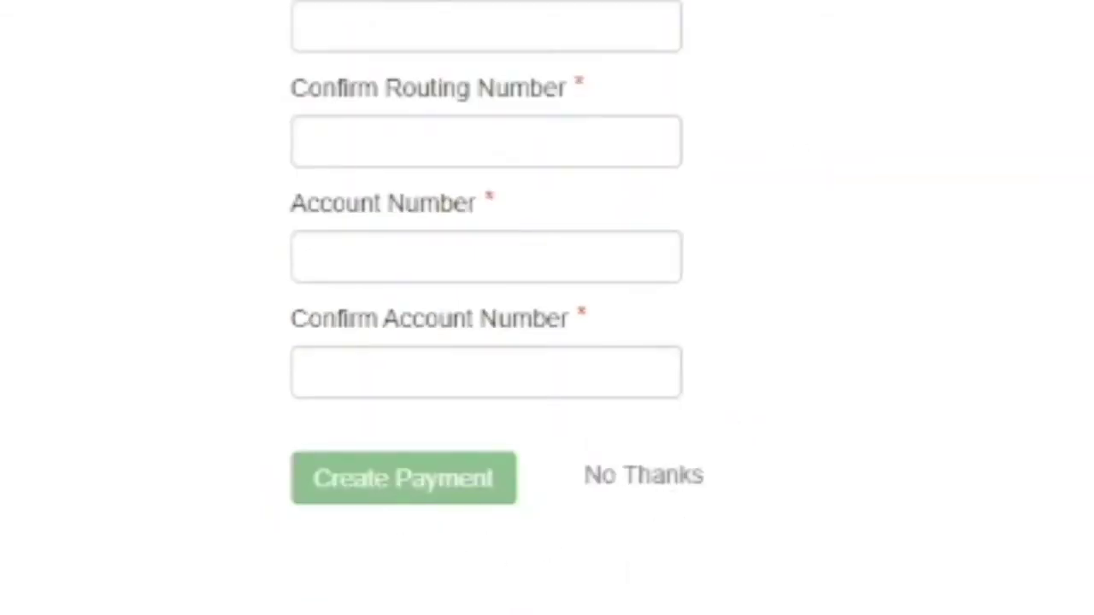
click(483, 329)
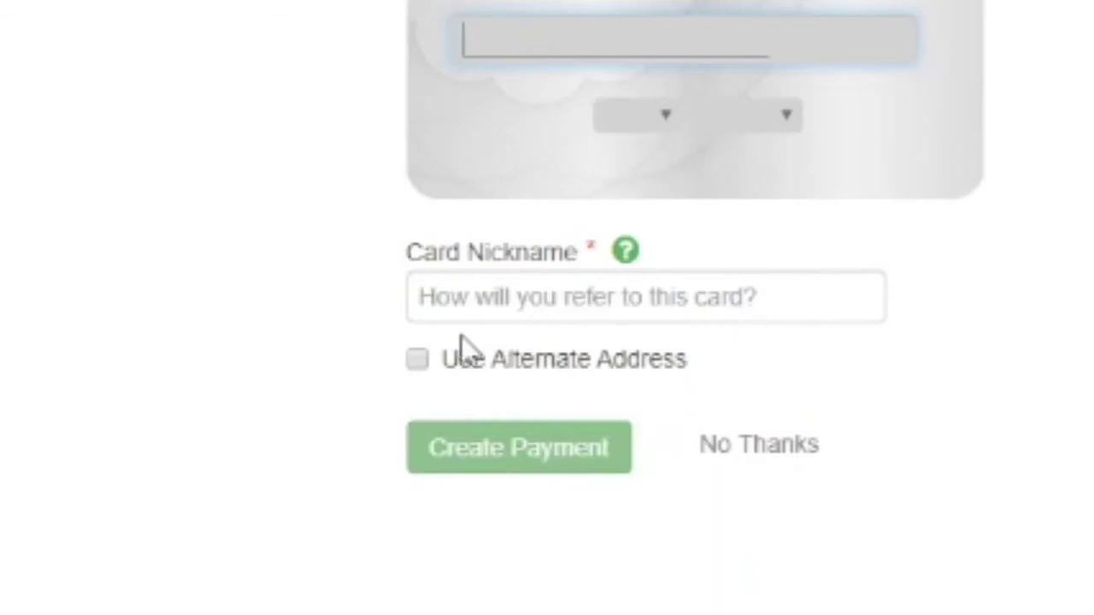
click(417, 364)
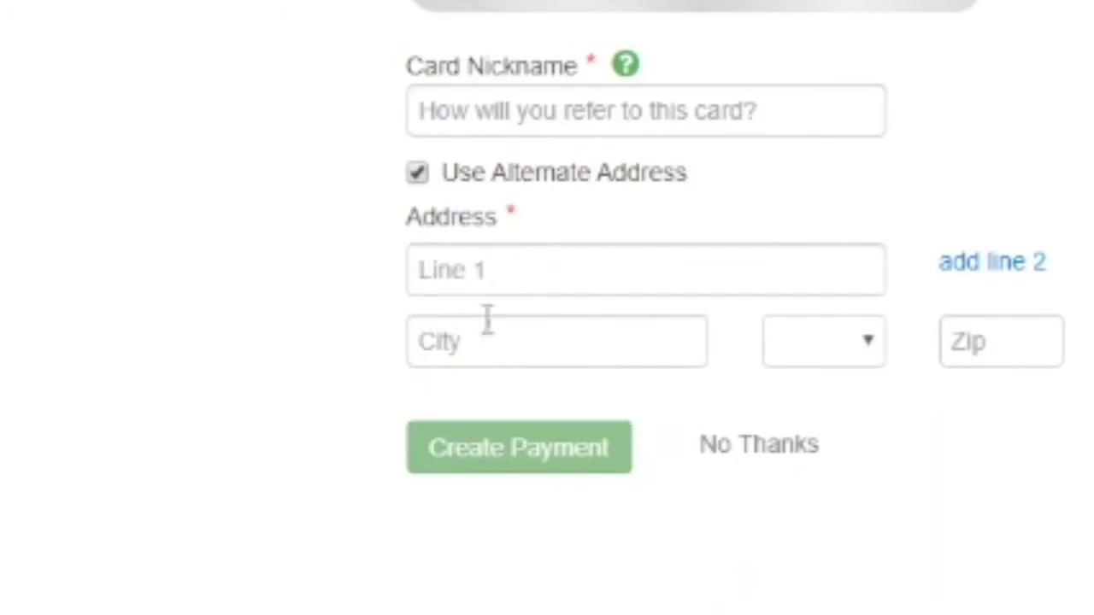
click(564, 459)
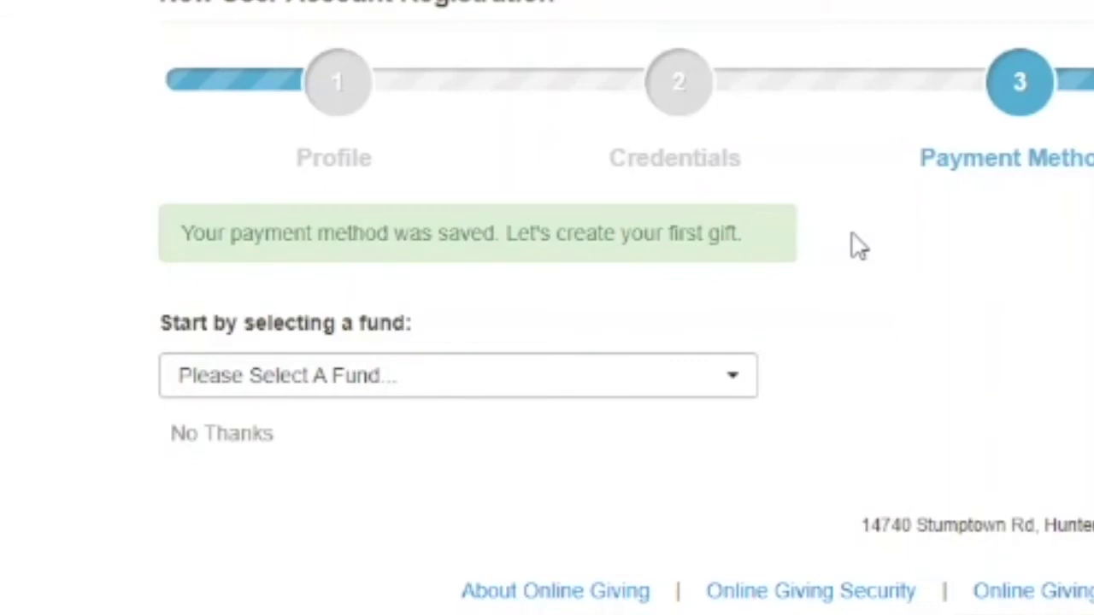
Pick General Offertory (Sunday Offertory) from the fund list for the first gift.
click(733, 376)
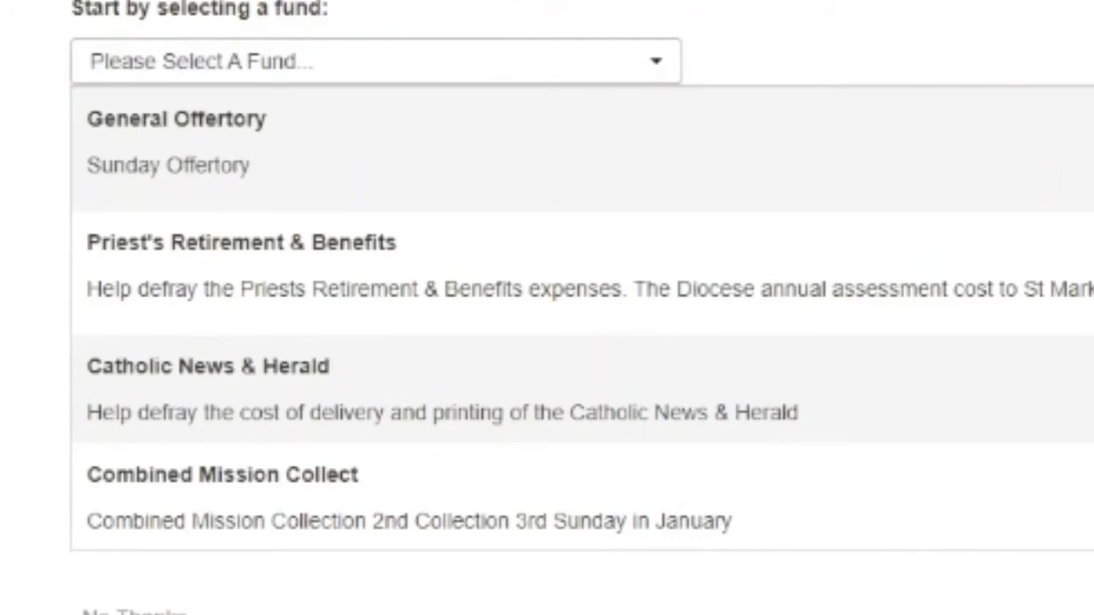
scroll(581, 325, down, 4)
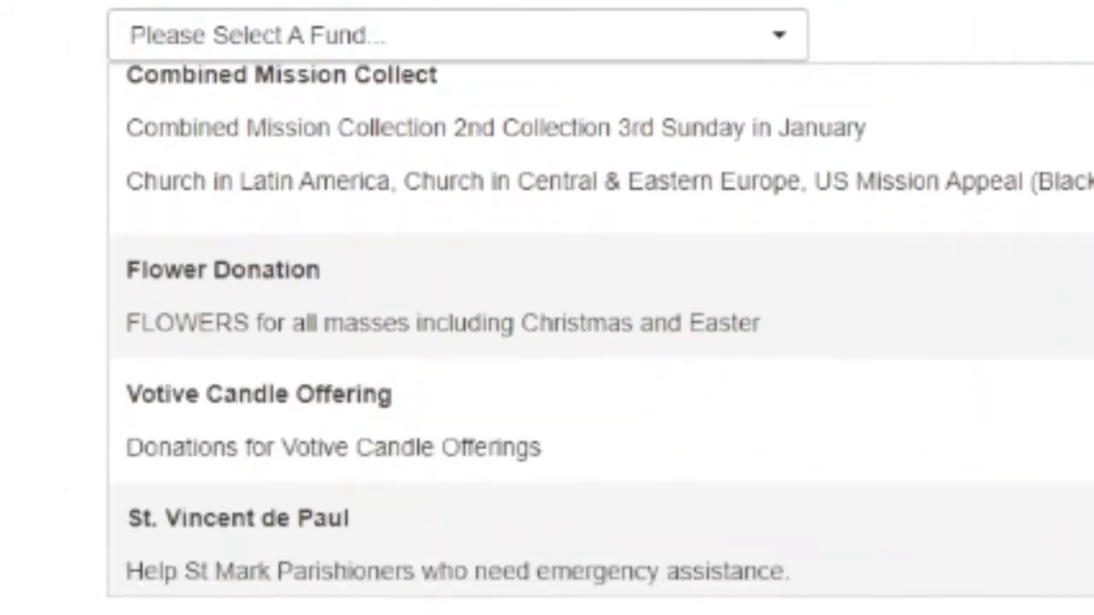
scroll(581, 324, down, 6)
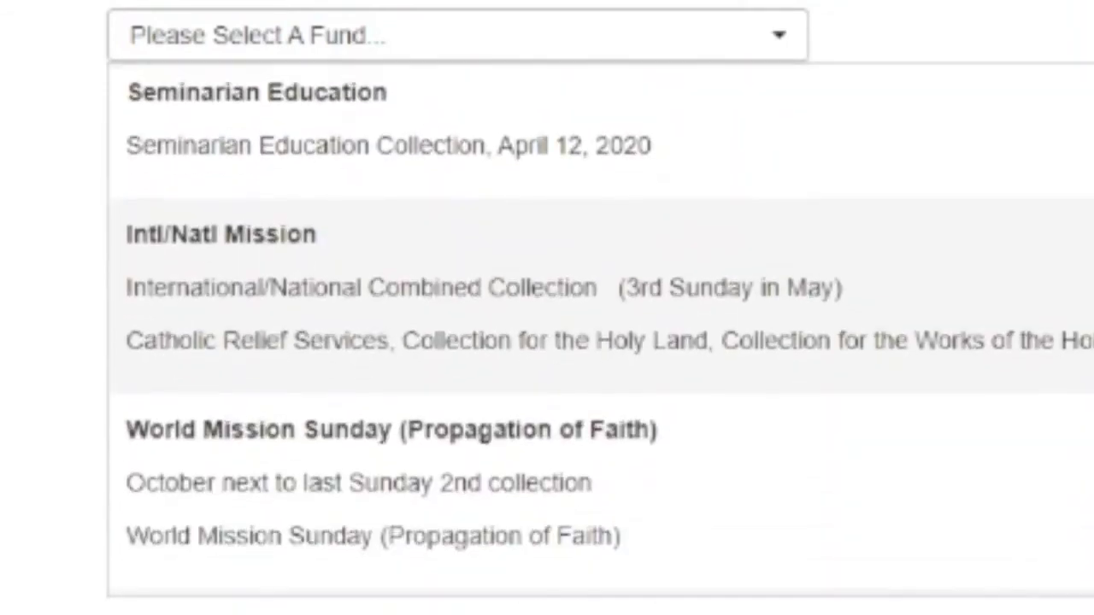
scroll(581, 324, down, 3)
scroll(581, 325, up, 5)
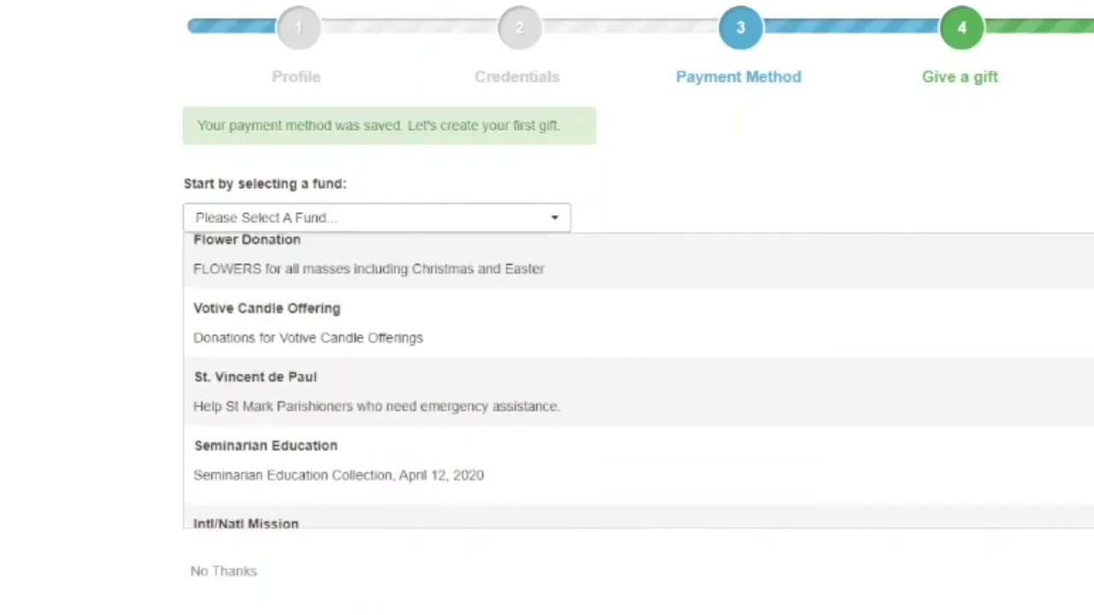
scroll(639, 382, up, 5)
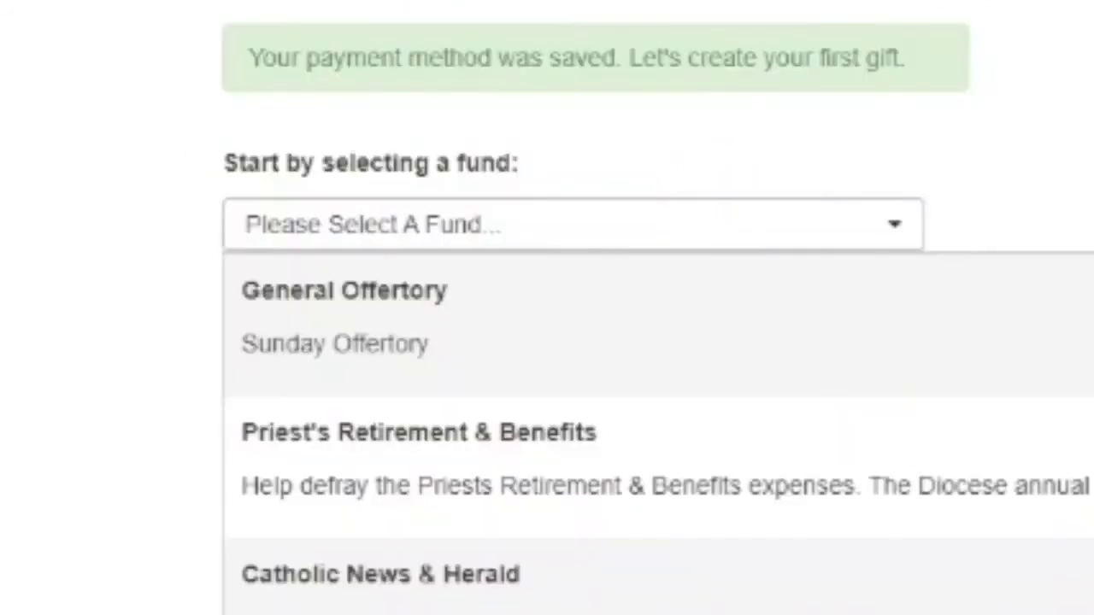
click(684, 316)
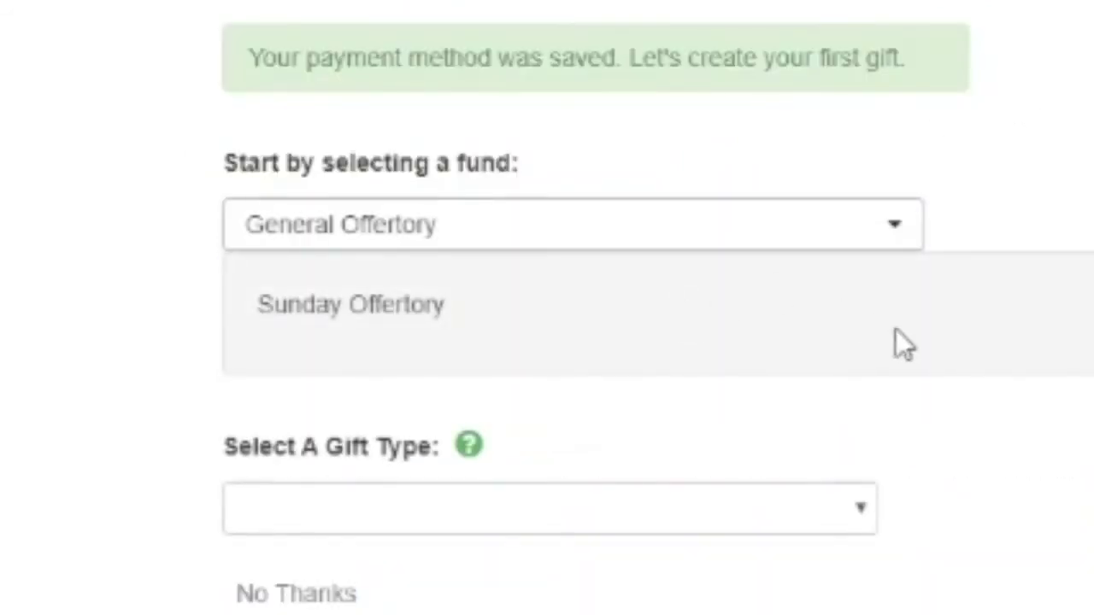
click(863, 506)
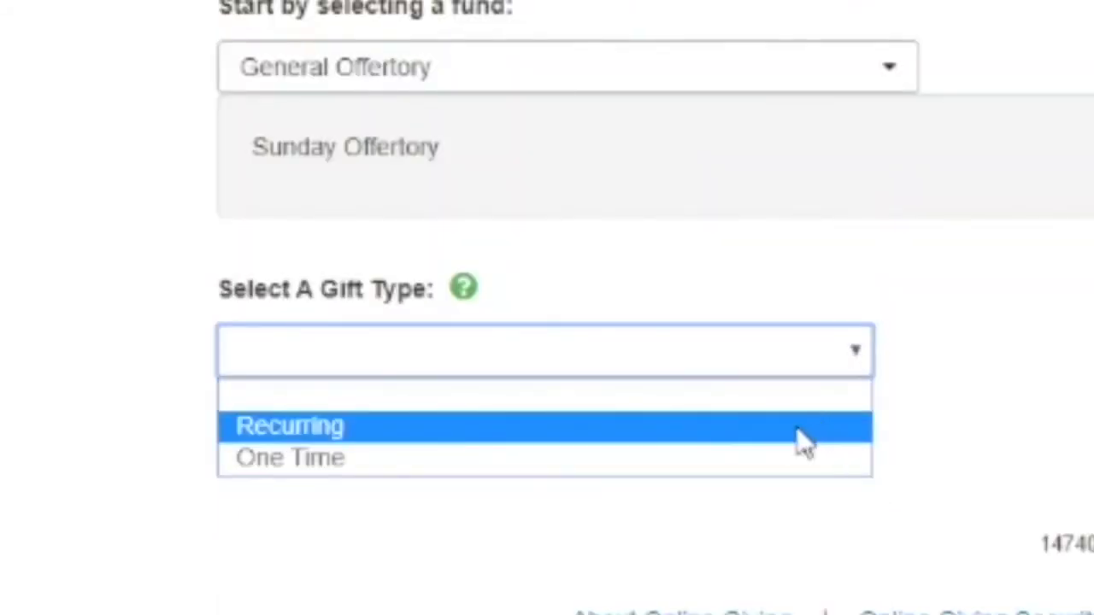
Make the gift Recurring: $20, starting 4/12/2020, repeating Weekly.
click(795, 434)
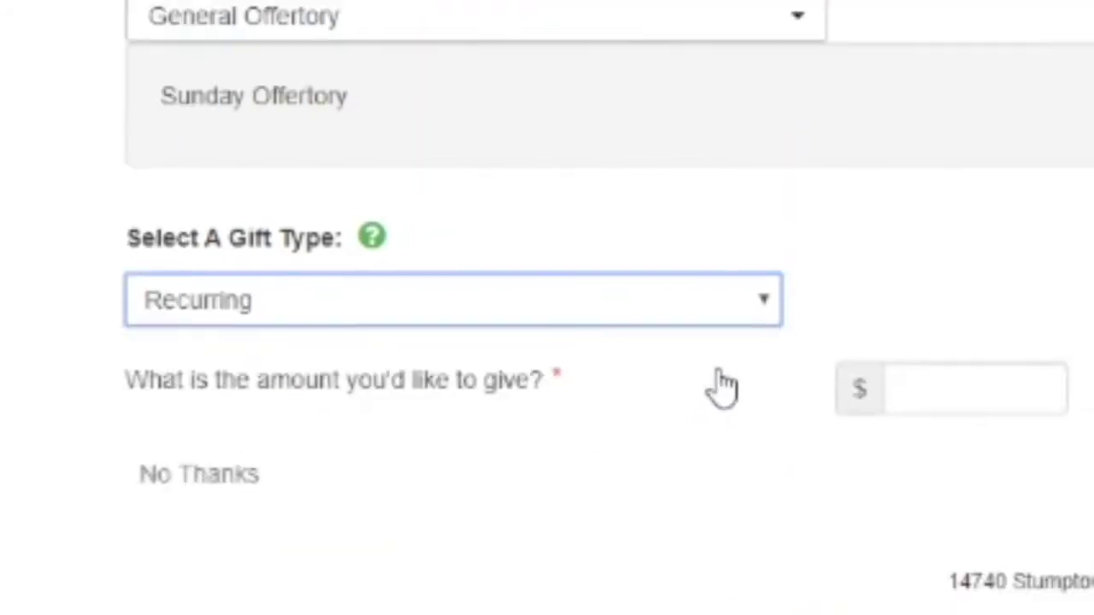
click(949, 398)
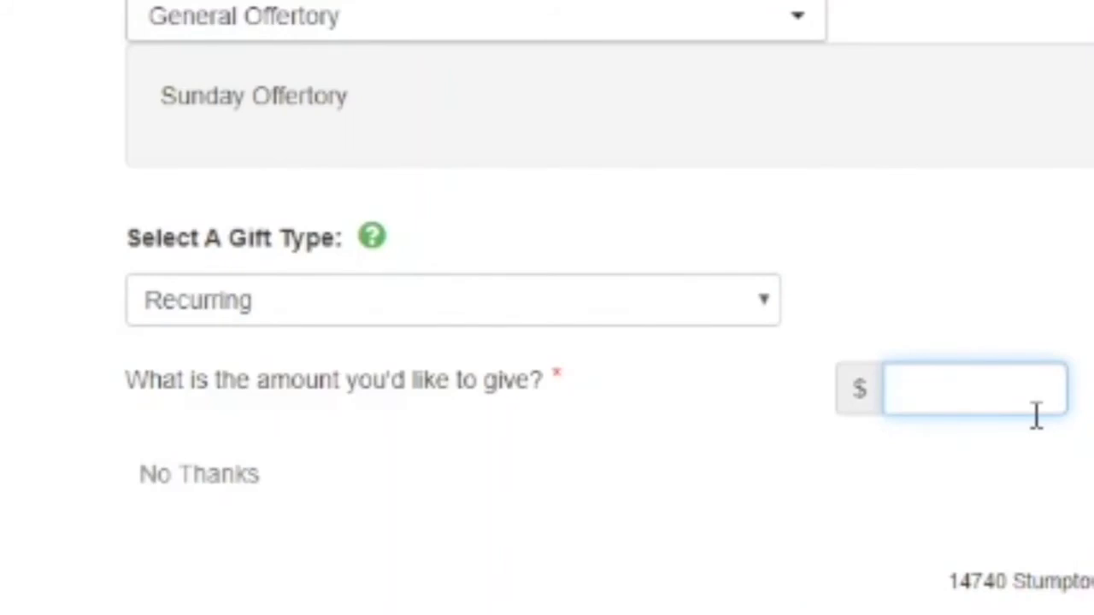
text(20)
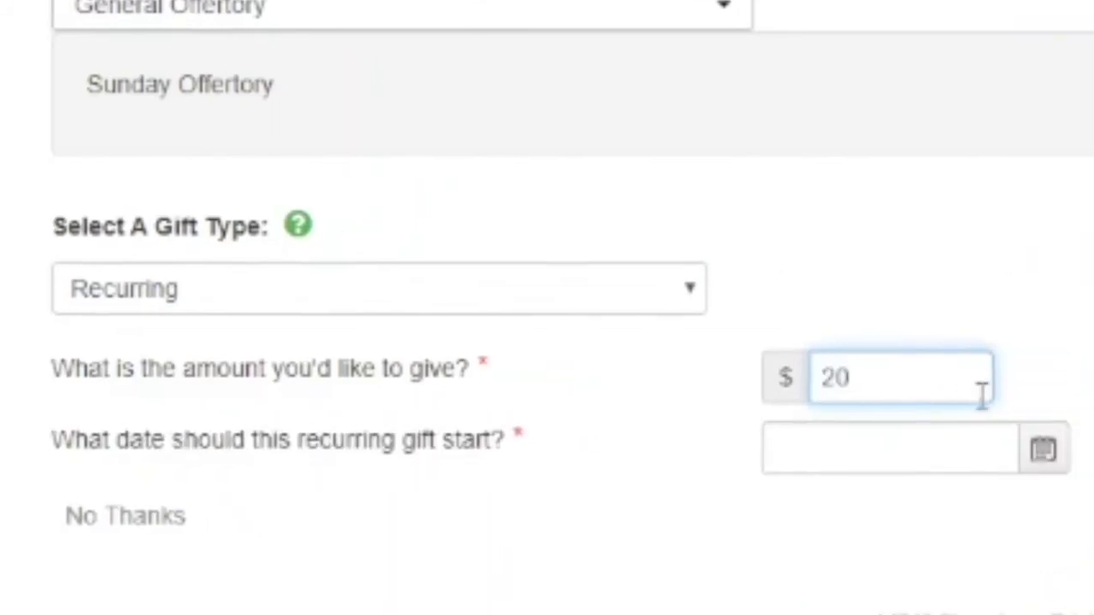
click(952, 450)
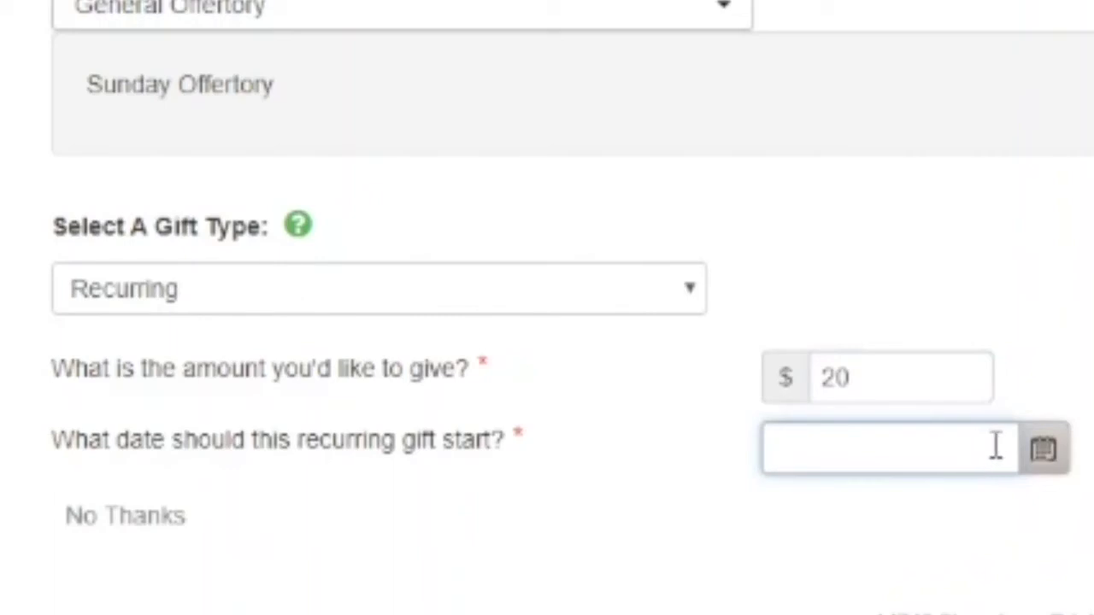
click(1048, 458)
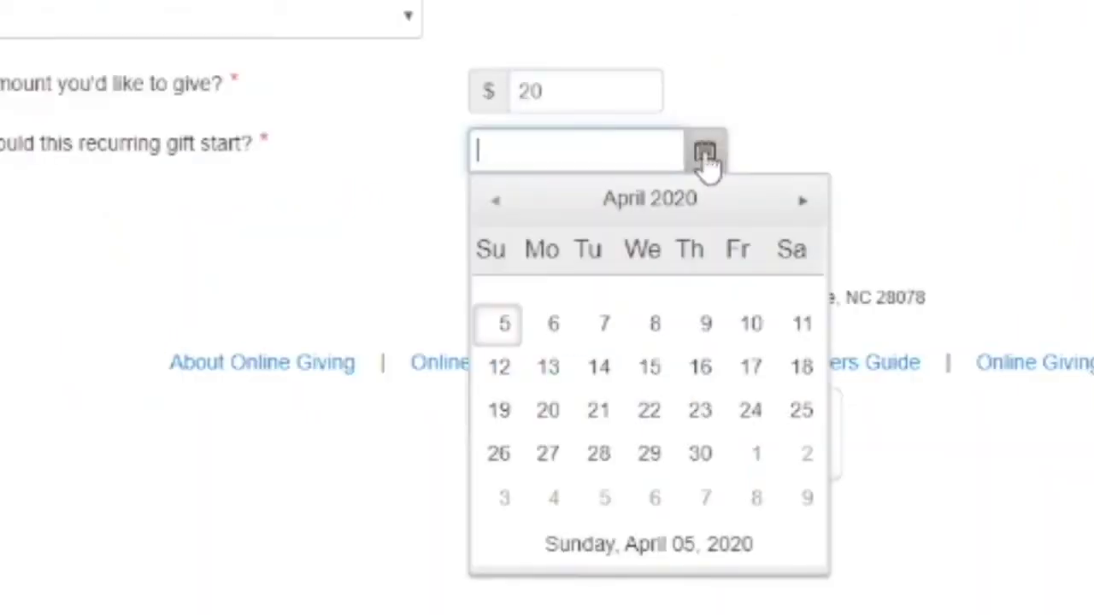
click(500, 369)
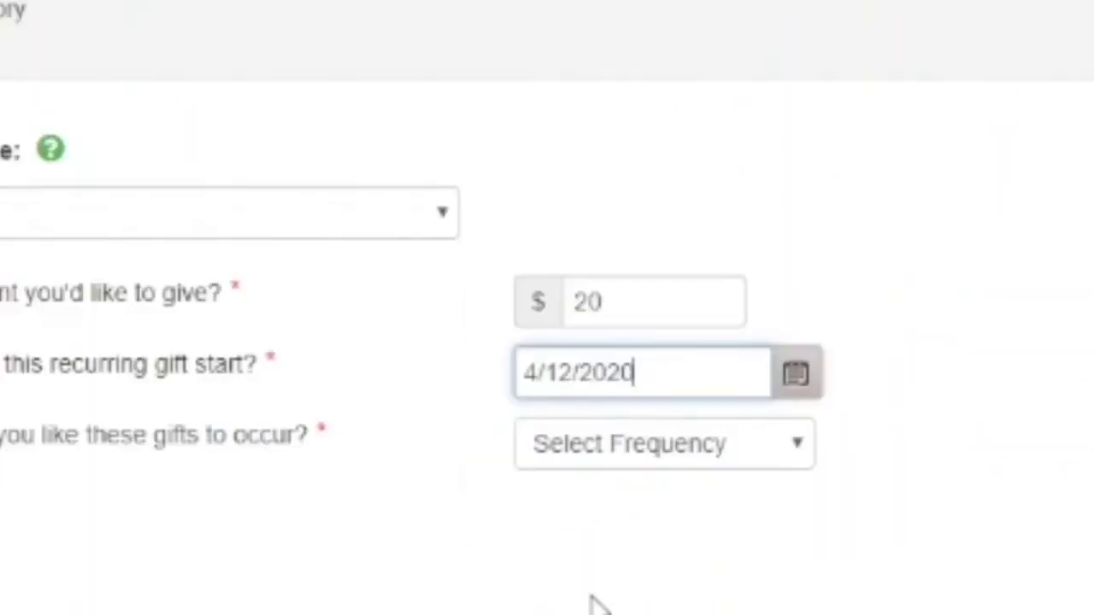
click(795, 450)
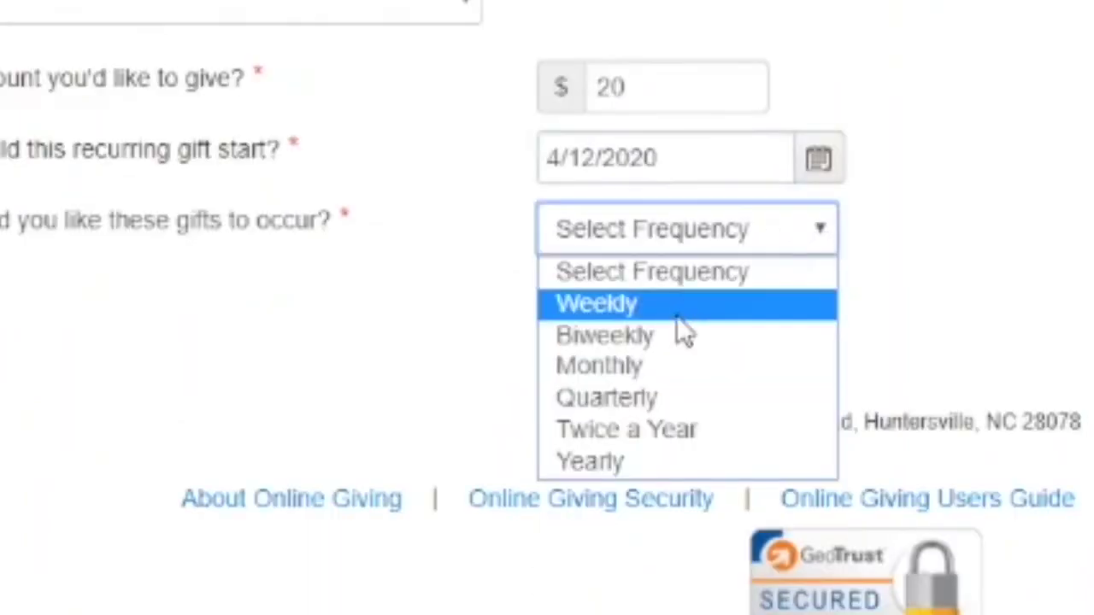
click(684, 309)
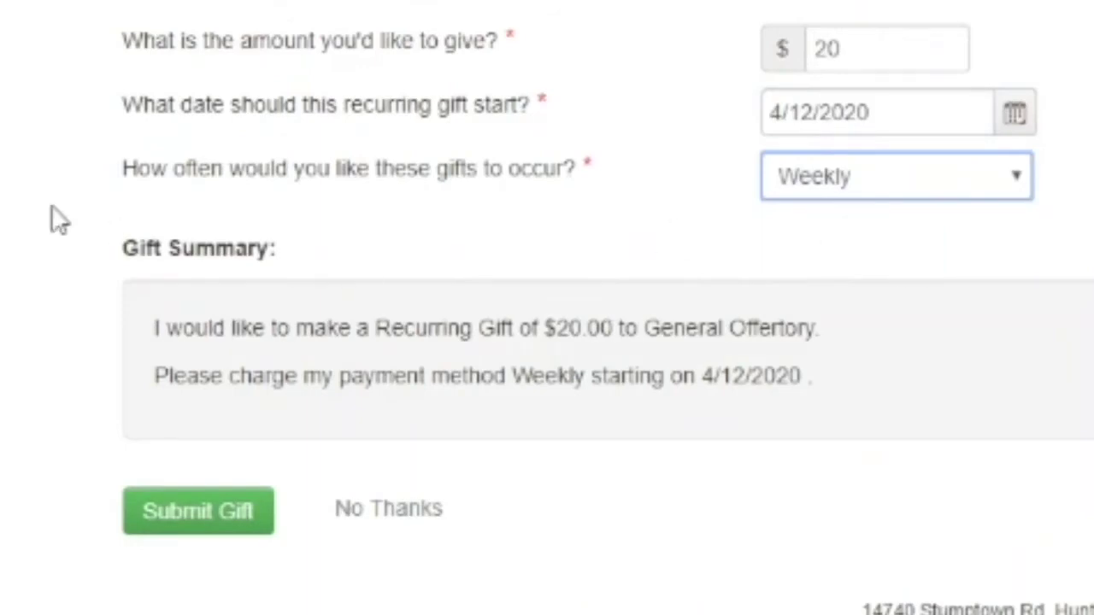
scroll(49, 205, down, 2)
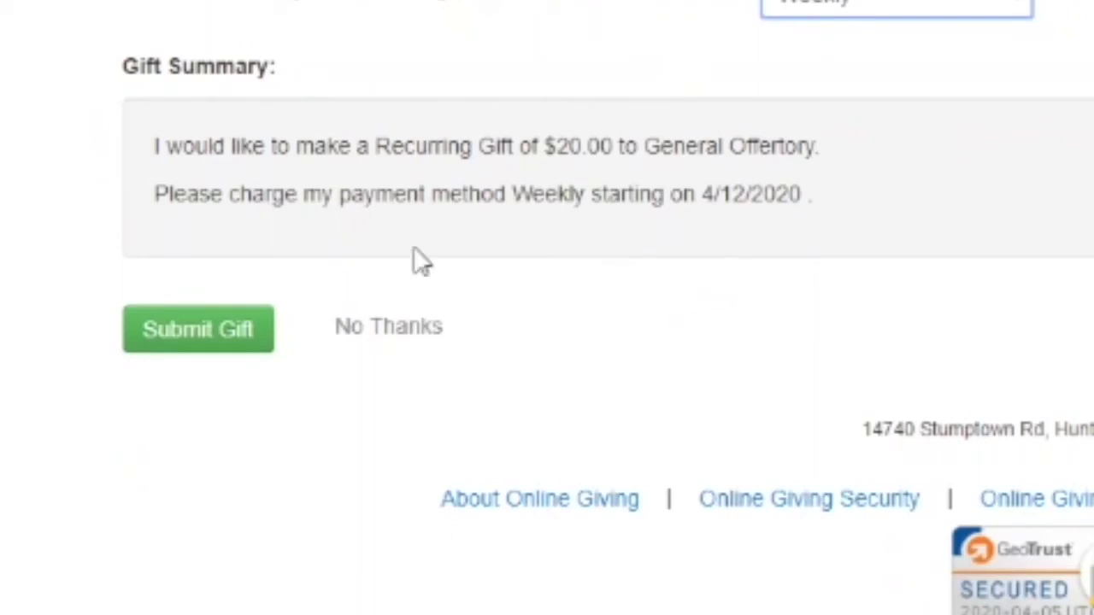
Submit the weekly $20 General Offertory gift and return to the account home page.
click(193, 336)
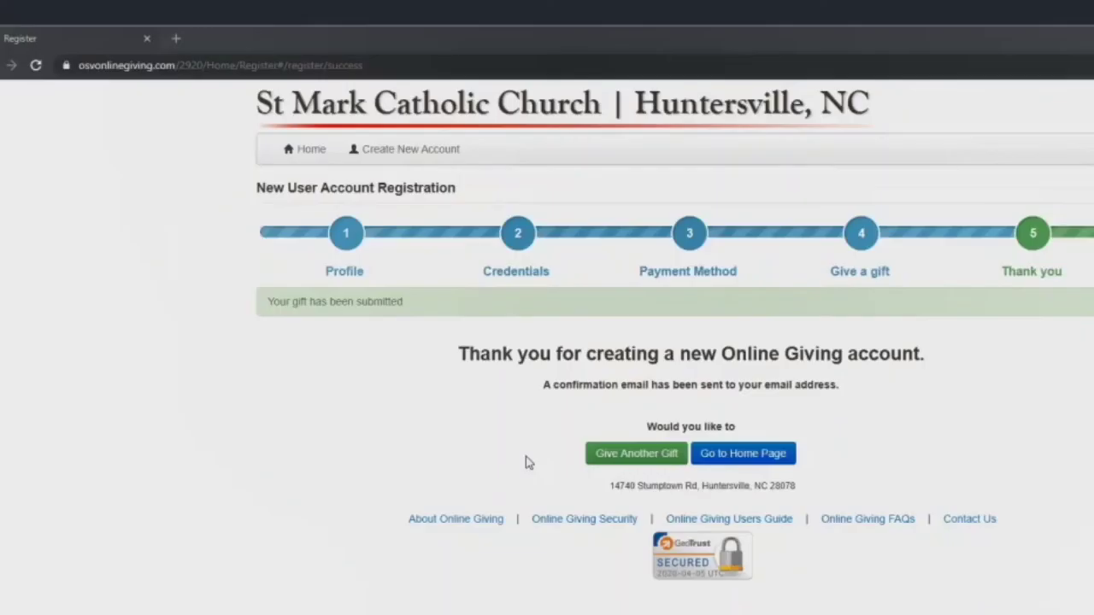
click(391, 389)
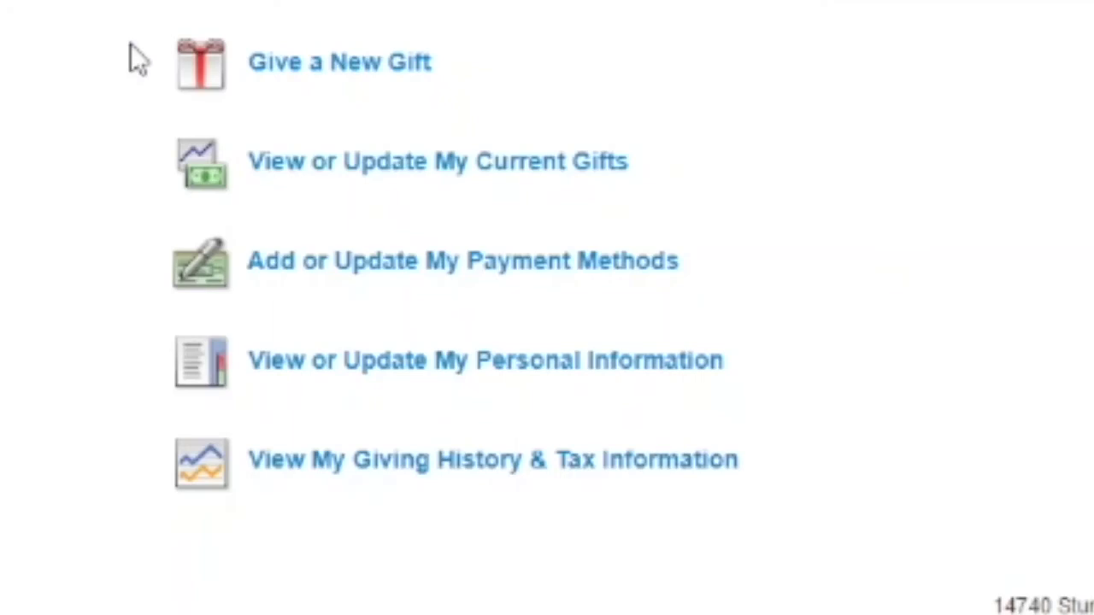